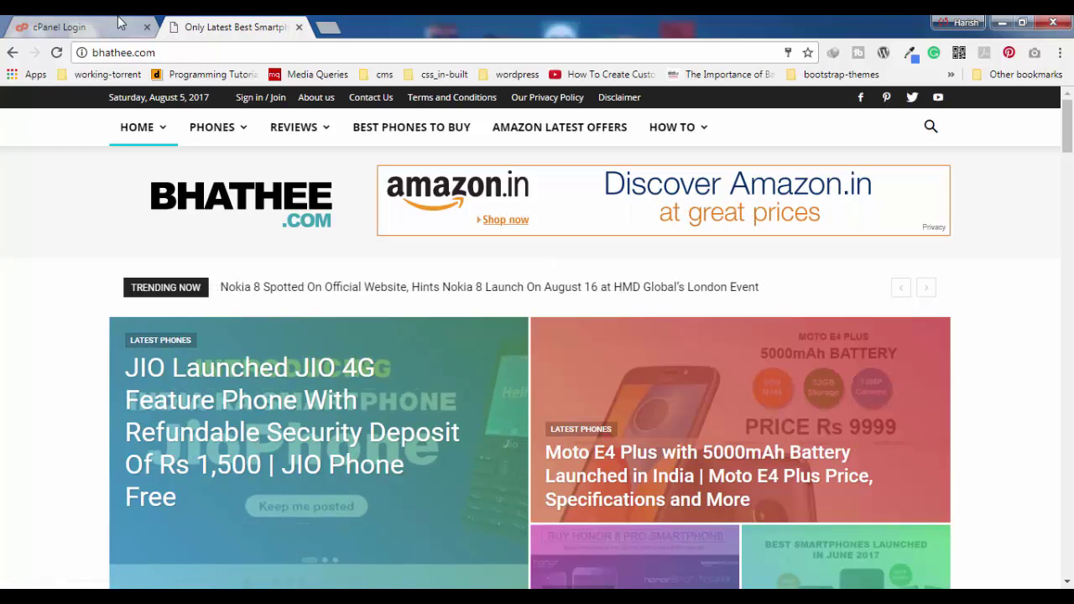
# Open bhathee.com/cpanel in the cPanel login tab and log in with the prefilled credentials
pyautogui.click(63, 27)
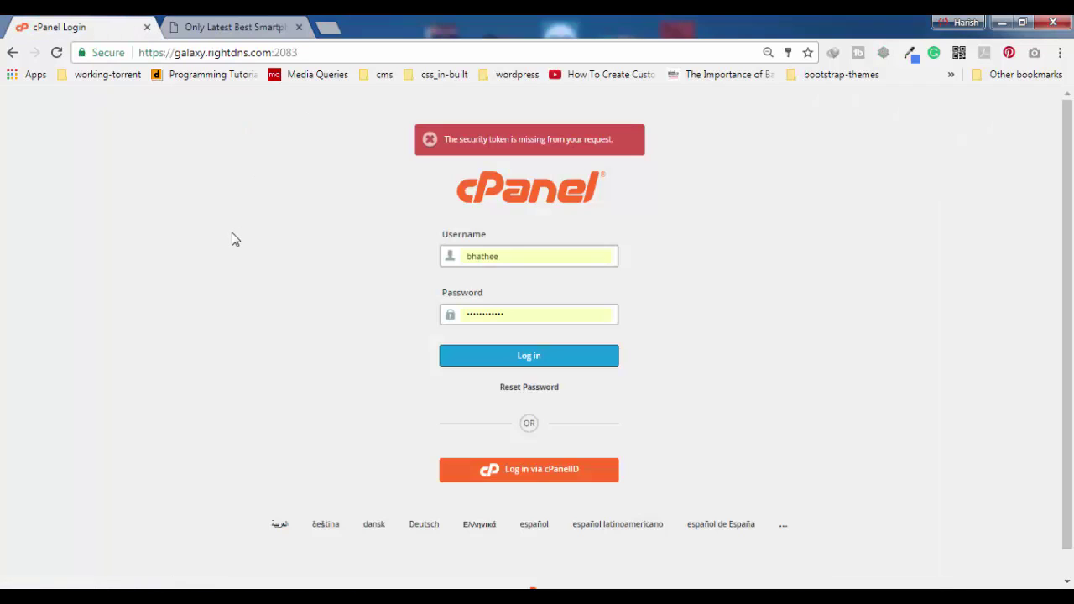
pyautogui.click(331, 53)
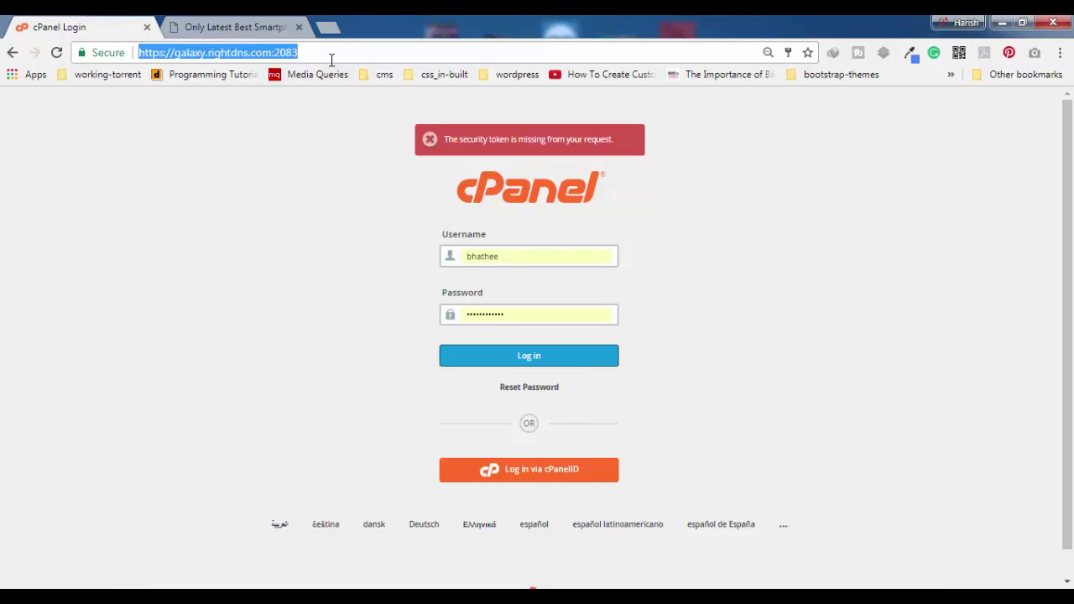
pyautogui.write('bhath')
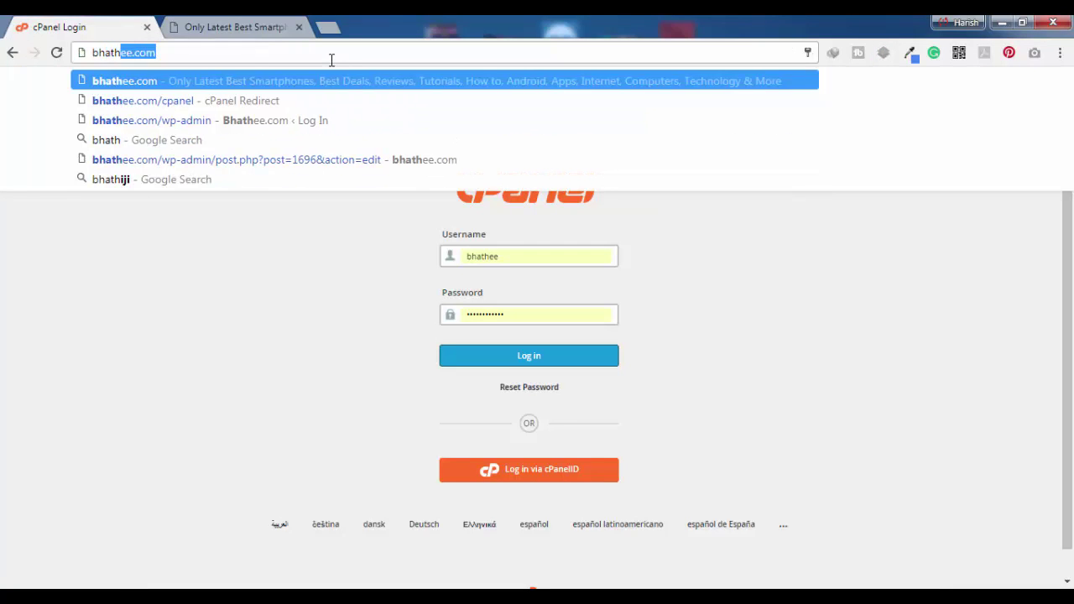
pyautogui.write('ee.com')
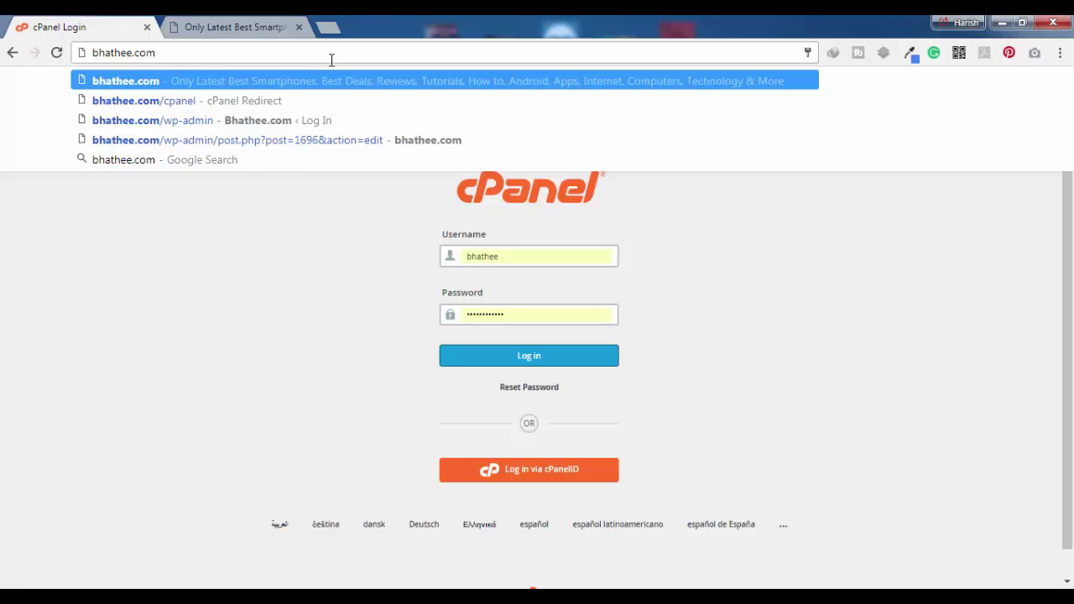
pyautogui.write('/cpan')
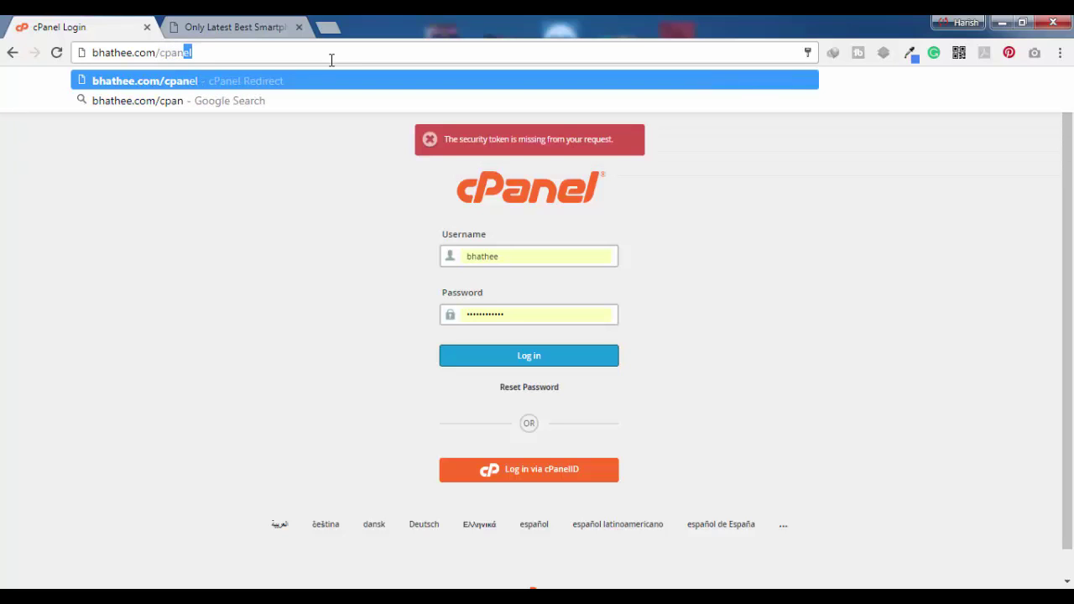
pyautogui.write('el')
pyautogui.press('Return')
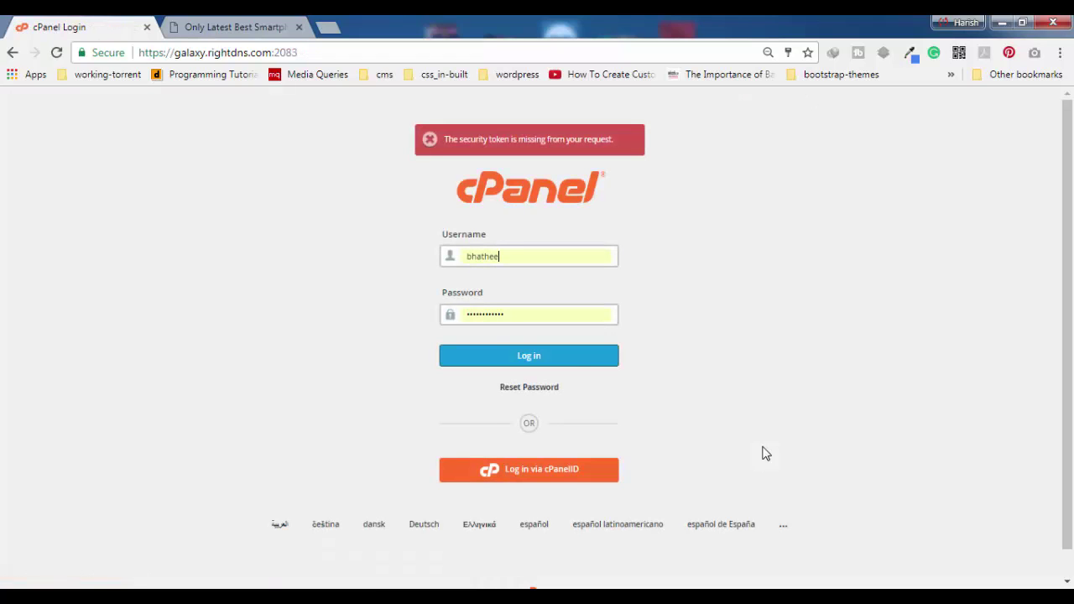
pyautogui.click(557, 361)
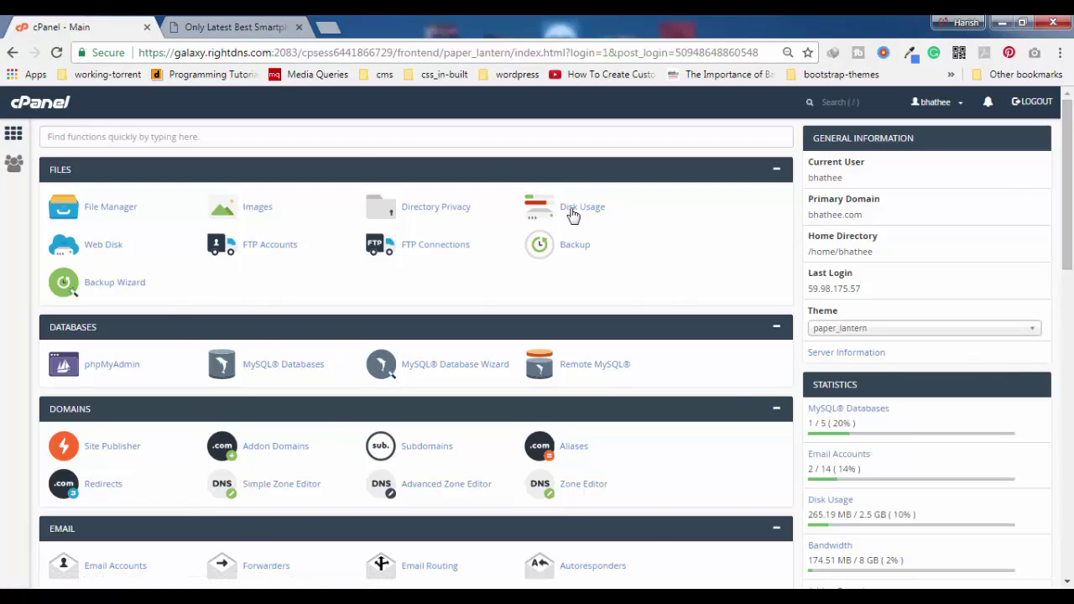
# Open the File Manager from the Files section of the cPanel main page
pyautogui.scroll(-6, 714, 365)
pyautogui.scroll(6, 341, 333)
pyautogui.click(118, 136)
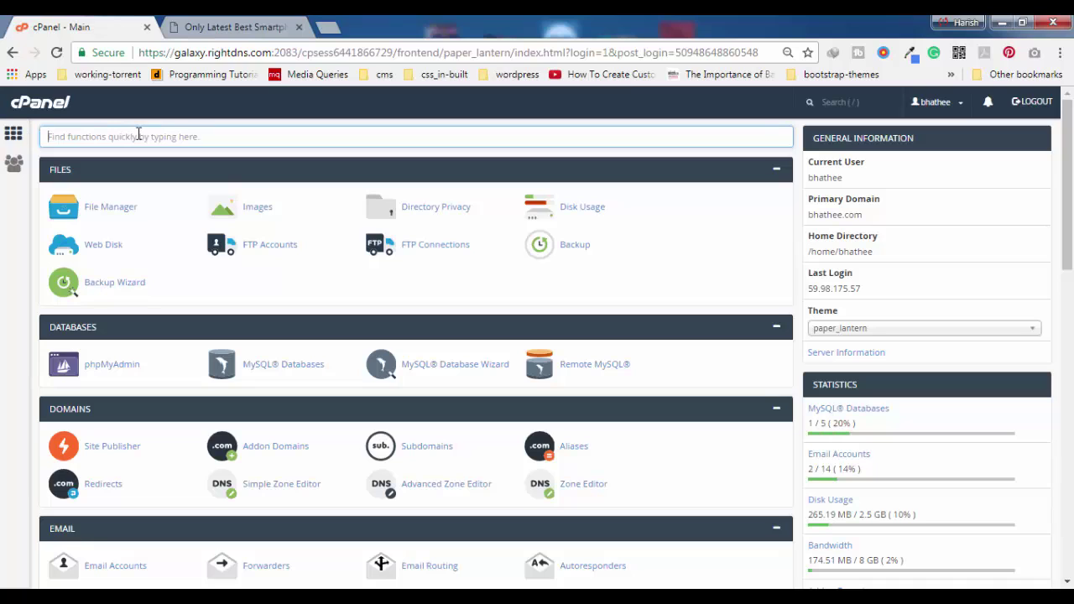
pyautogui.click(118, 212)
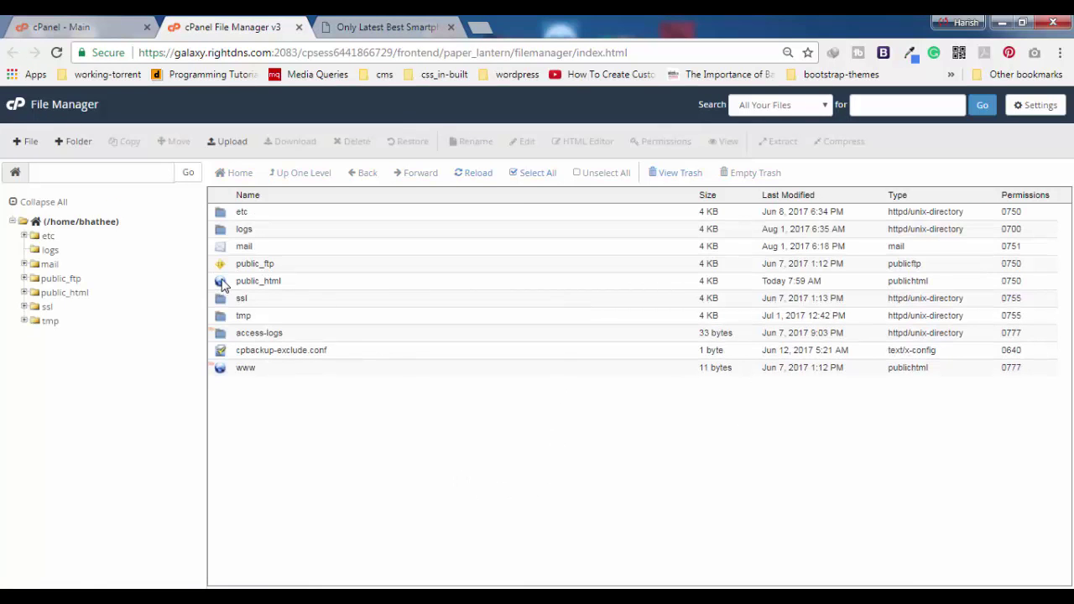
# Open the site's plugins folder at public_html/wp-content/plugins
pyautogui.doubleClick(221, 286)
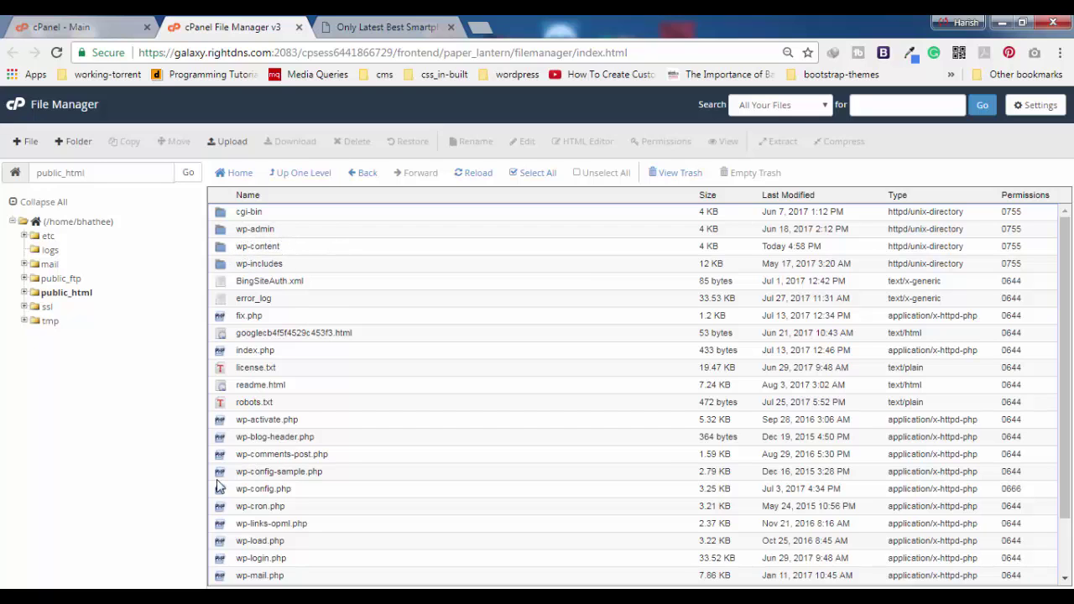
pyautogui.scroll(-1, 1062, 388)
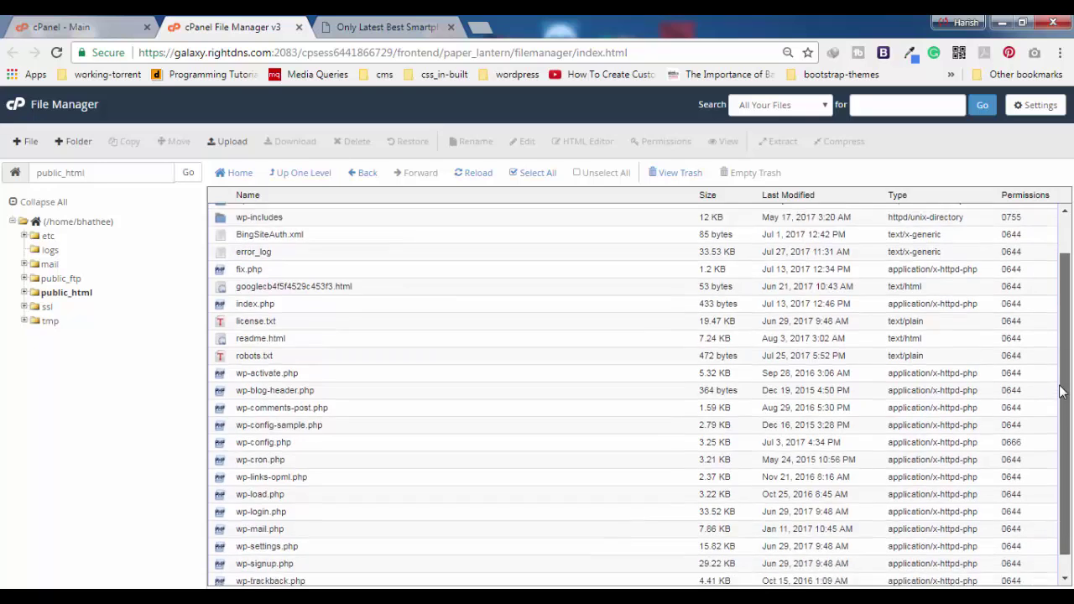
pyautogui.scroll(1, 361, 328)
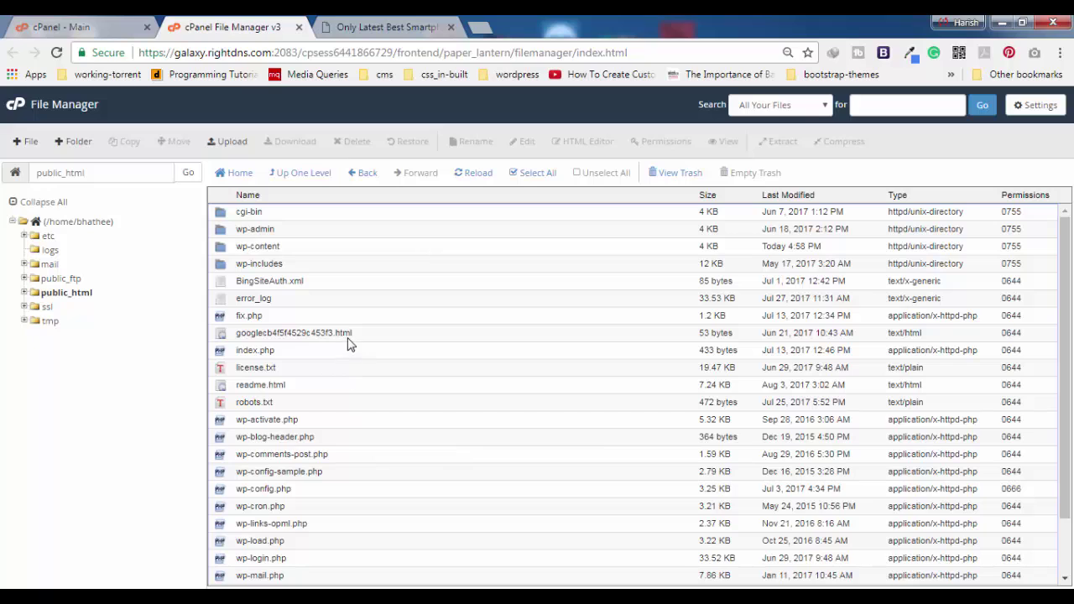
pyautogui.click(239, 248)
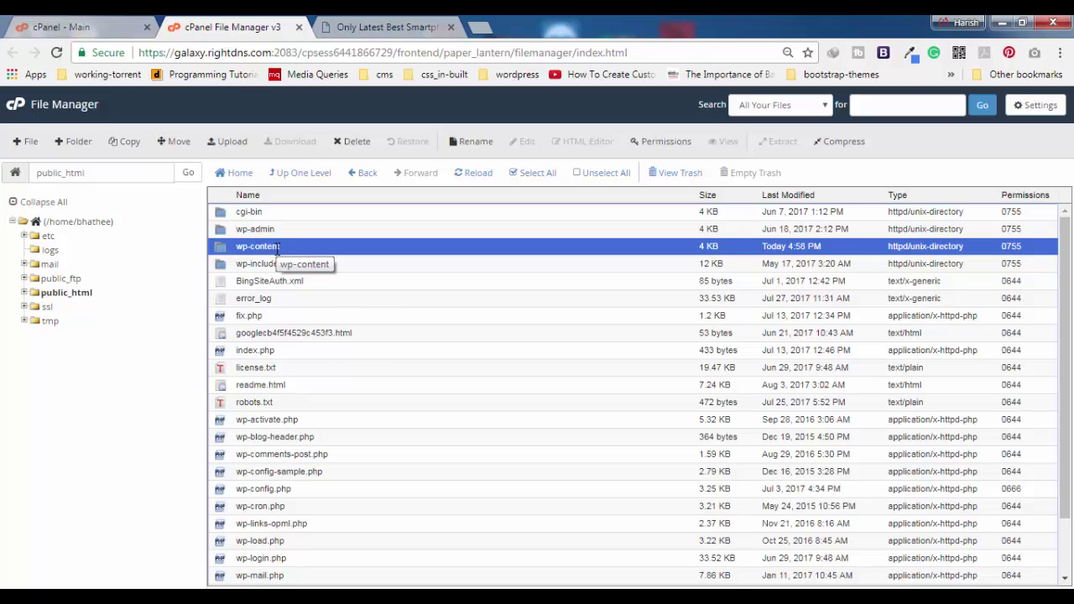
pyautogui.doubleClick(220, 254)
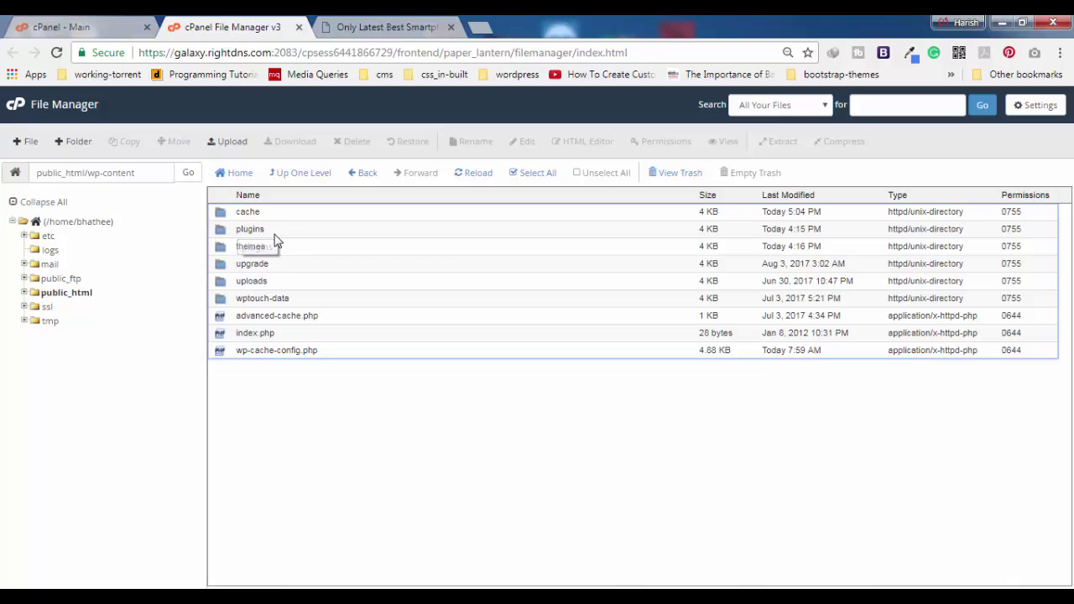
pyautogui.doubleClick(216, 234)
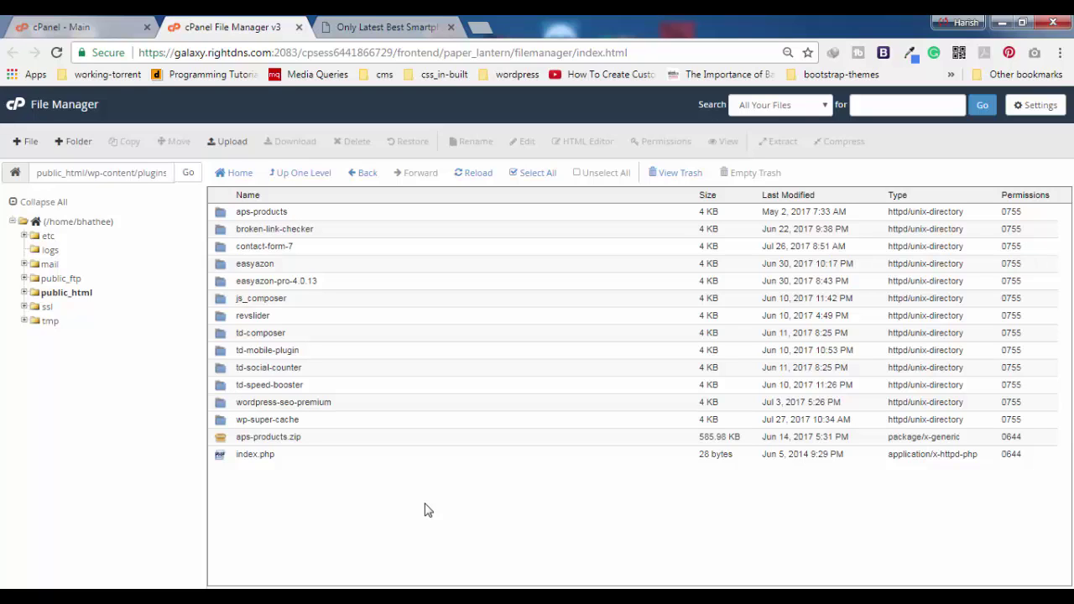
# Enlarge the page and look through the plugin folders from aps-products to easyazon
pyautogui.hotkey('ctrl', '+')
pyautogui.click(748, 101)
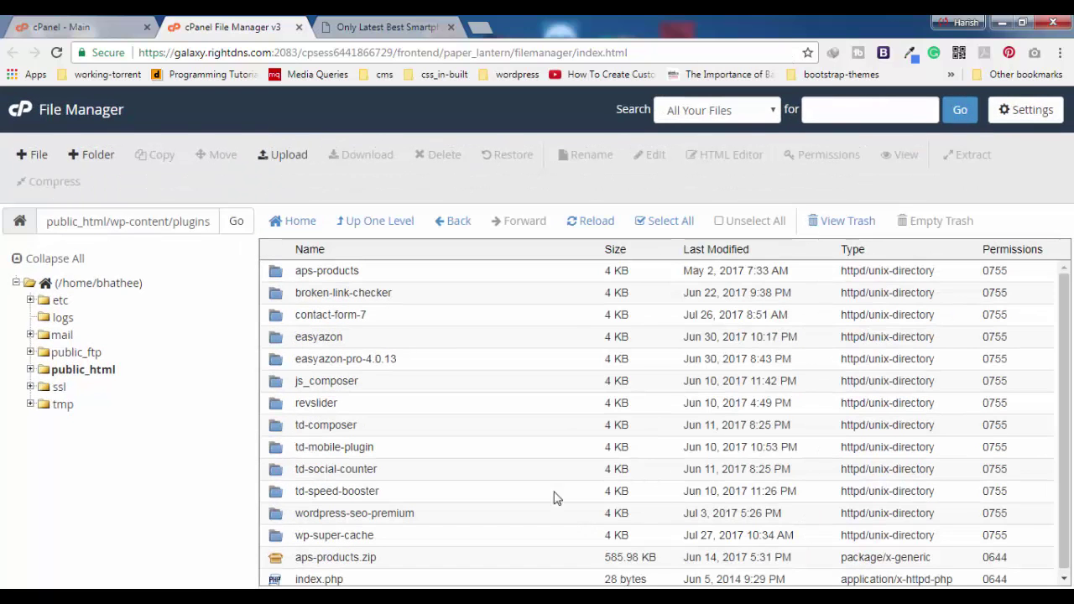
pyautogui.moveTo(1064, 303)
pyautogui.mouseDown()
pyautogui.moveTo(1064, 326)
pyautogui.moveTo(1064, 304)
pyautogui.mouseUp()
pyautogui.click(330, 273)
pyautogui.click(340, 293)
pyautogui.click(341, 315)
pyautogui.click(343, 336)
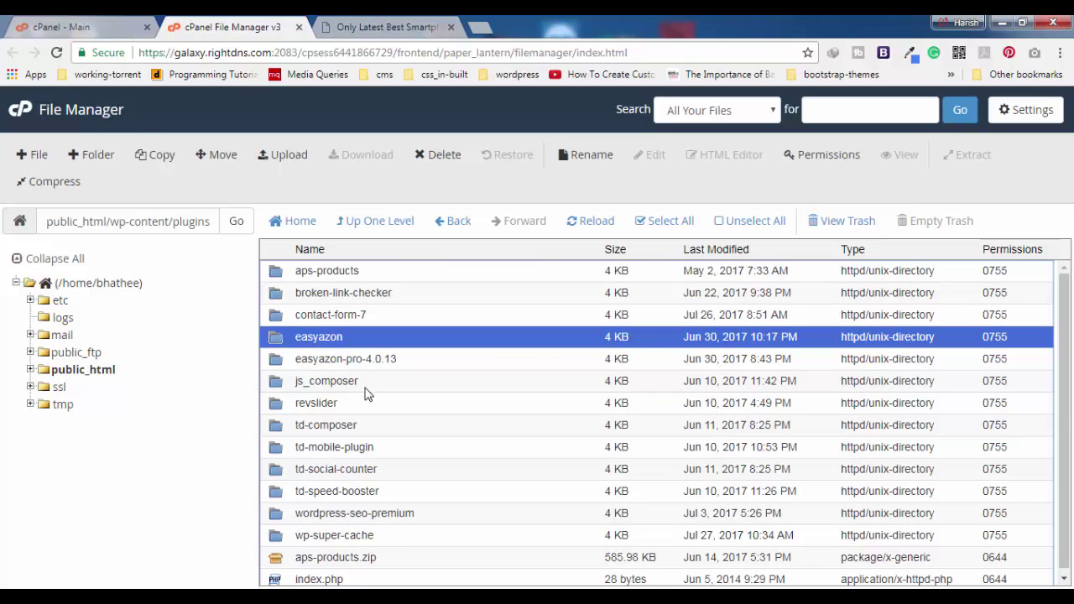
# Try editing the name of the aps-products plugin folder in place
pyautogui.click(324, 270)
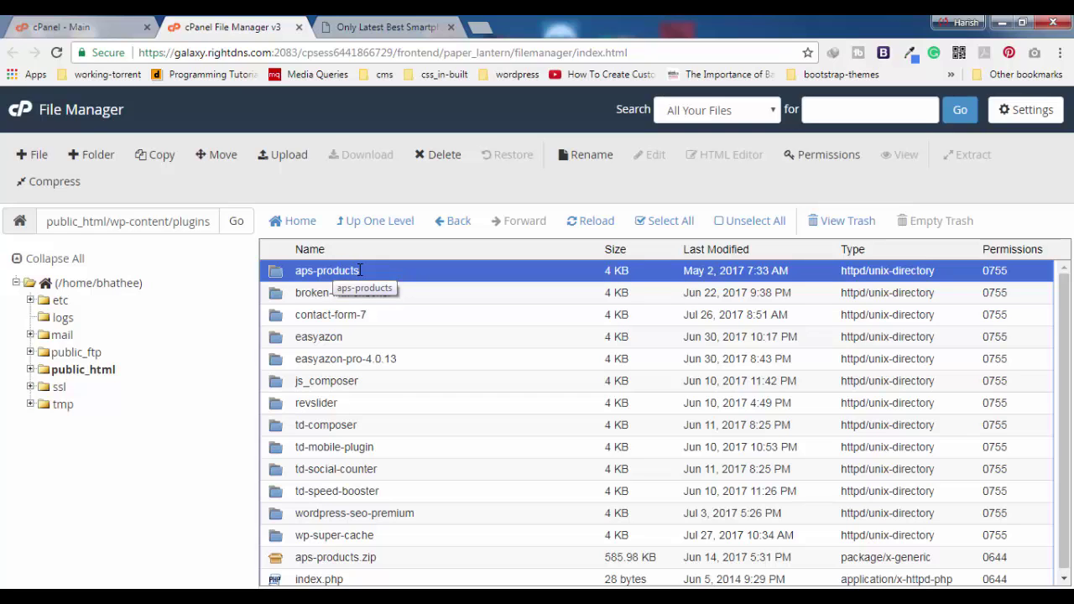
pyautogui.click(358, 271)
pyautogui.click(357, 273)
pyautogui.doubleClick(339, 272)
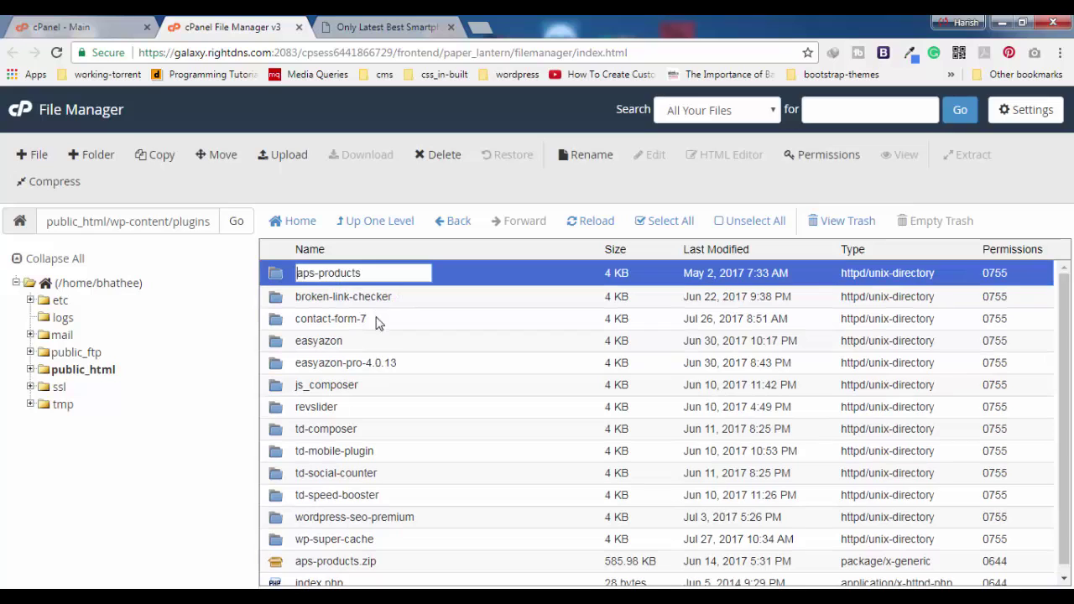
pyautogui.click(361, 273)
pyautogui.press('BackSpace')
pyautogui.press('BackSpace')
pyautogui.write('cts')
pyautogui.click(422, 290)
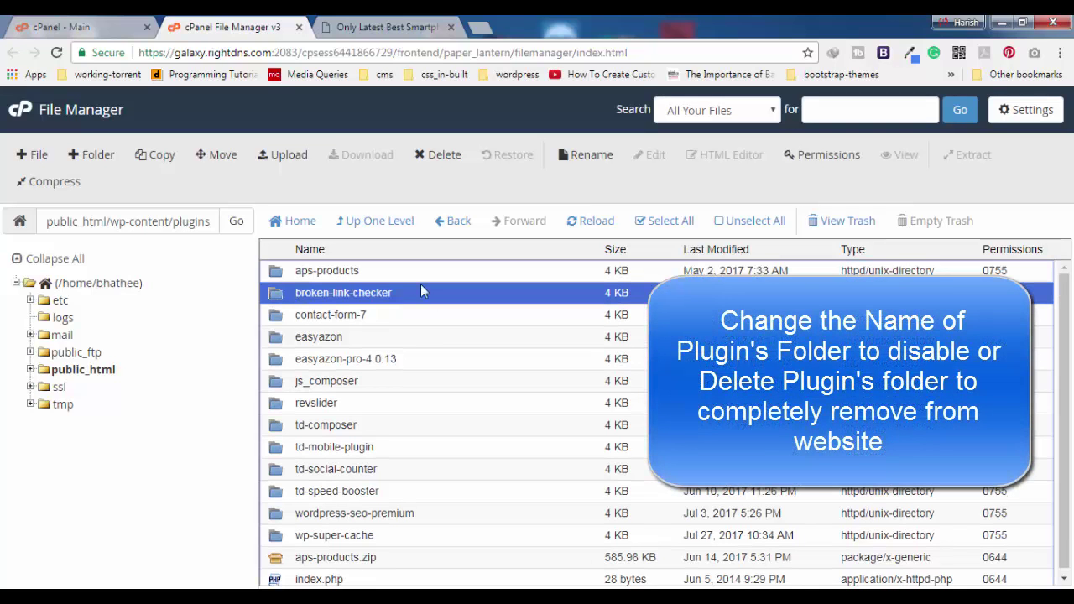
pyautogui.click(346, 270)
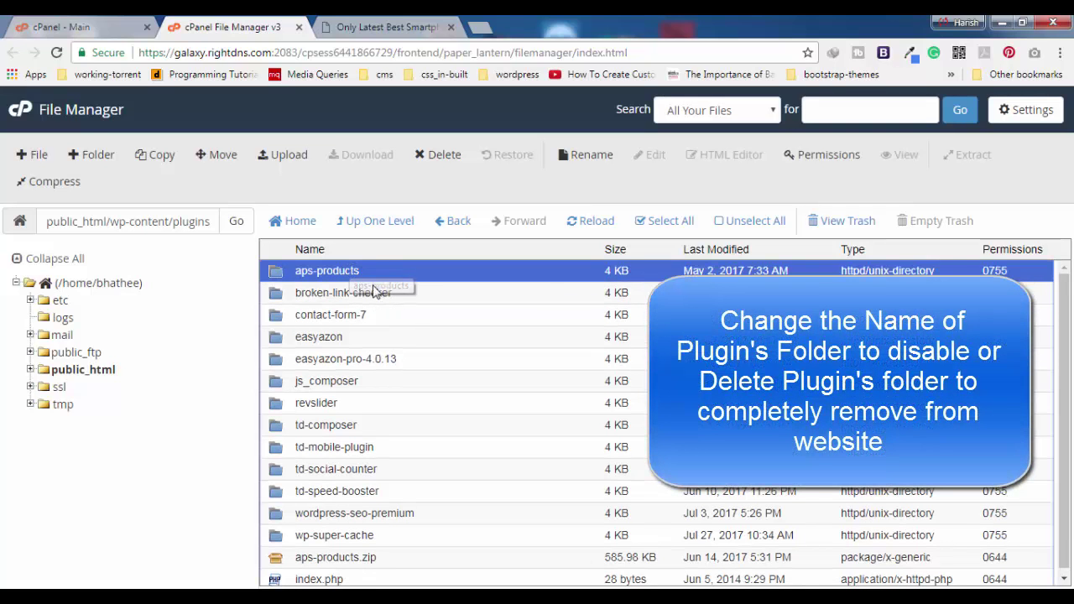
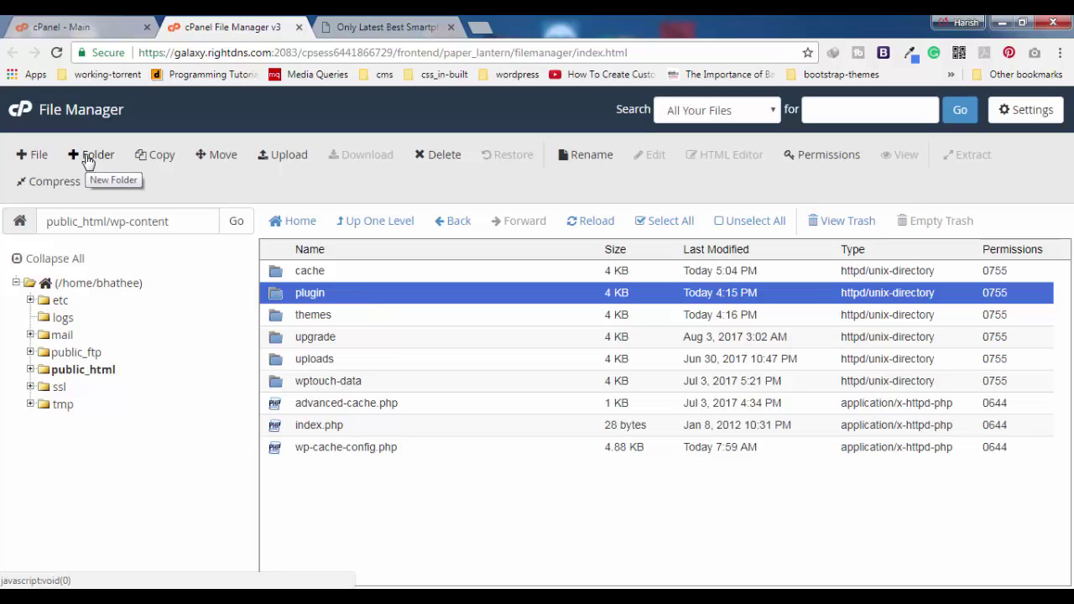
pyautogui.click(89, 156)
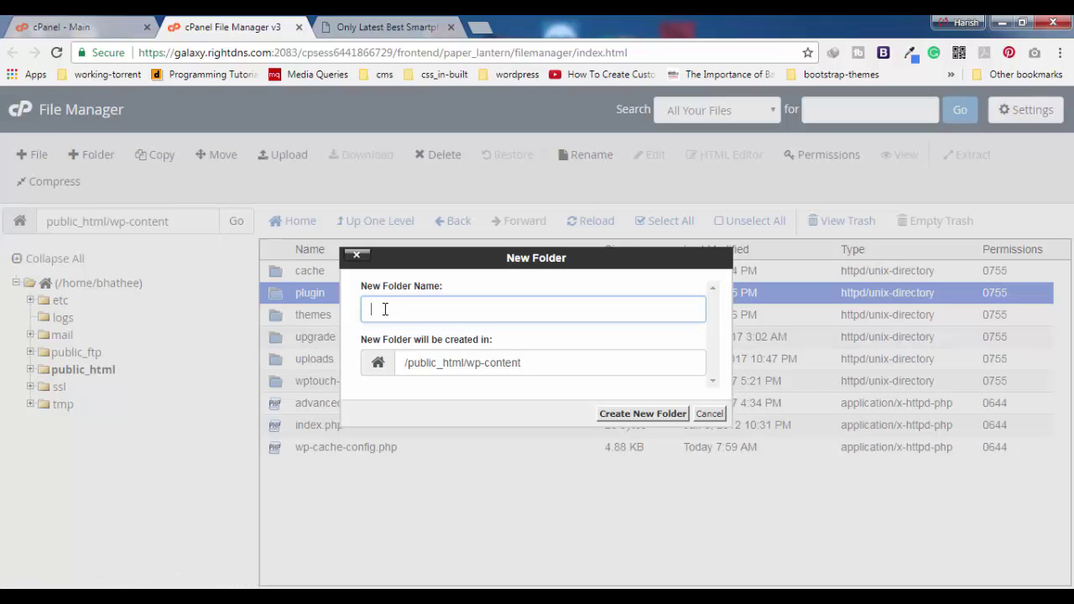
pyautogui.write('plugins')
pyautogui.click(357, 256)
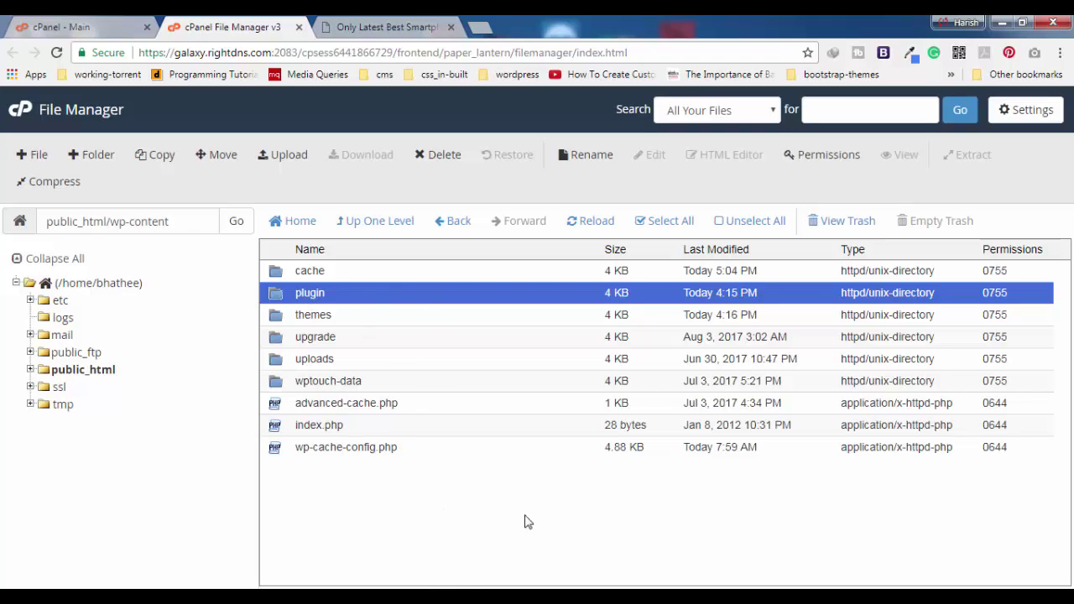
# Open the plugin folder in wp-content and look through its individual plugin folders down to revslider
pyautogui.press('Return')
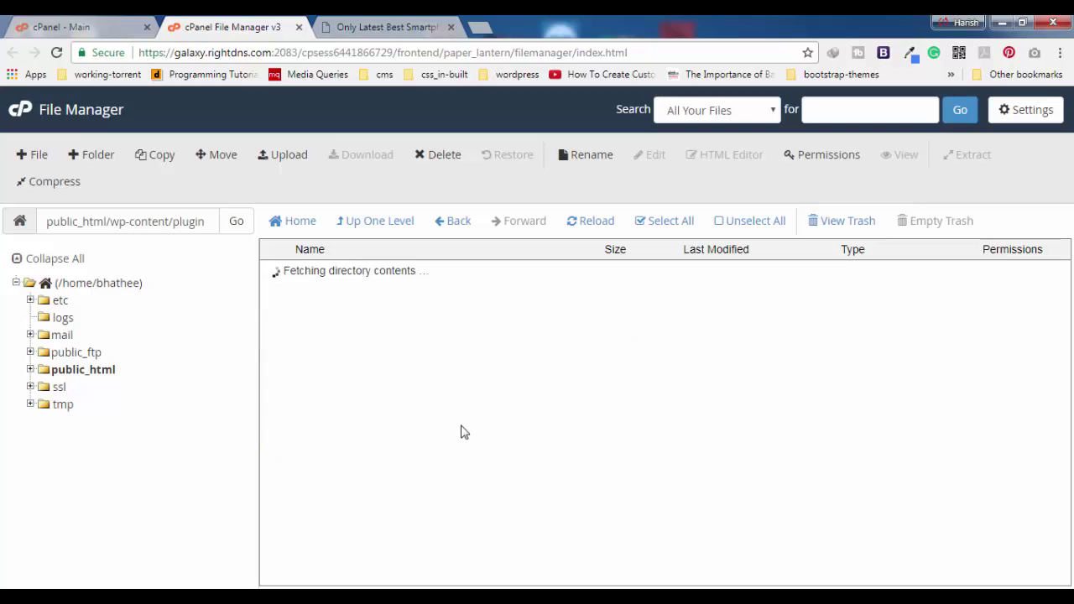
pyautogui.scroll(-1, 1010, 332)
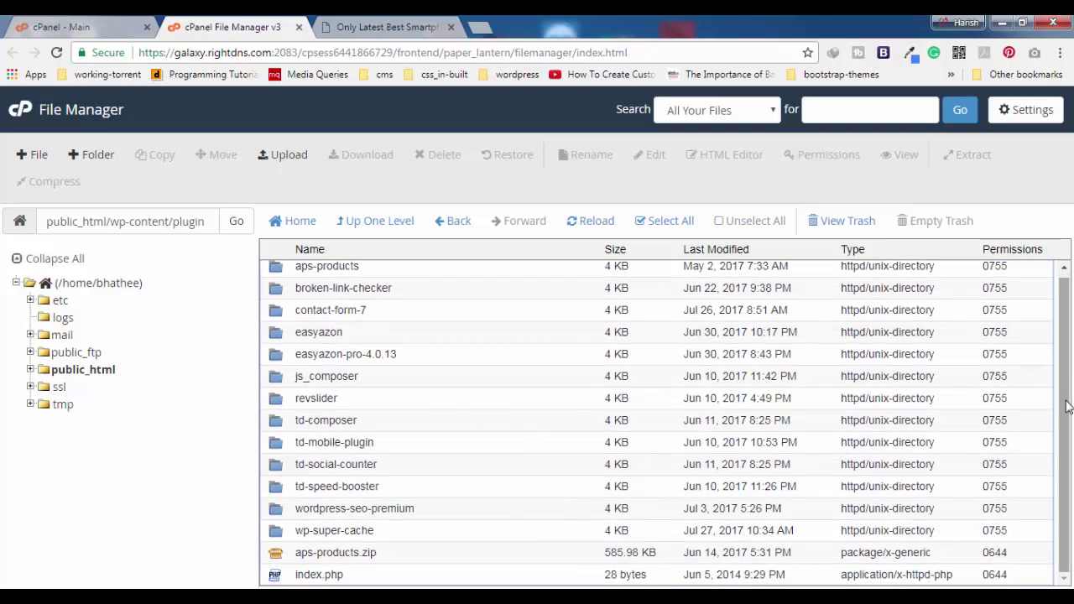
pyautogui.scroll(1, 1033, 353)
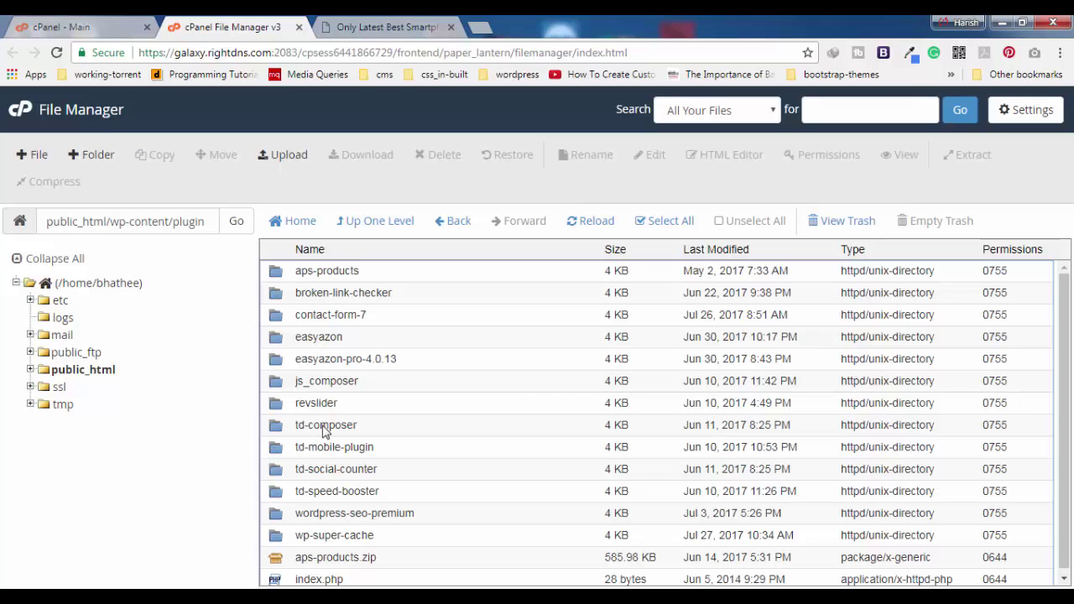
pyautogui.click(309, 293)
pyautogui.click(325, 317)
pyautogui.press('Down')
pyautogui.press('Down')
pyautogui.press('Down')
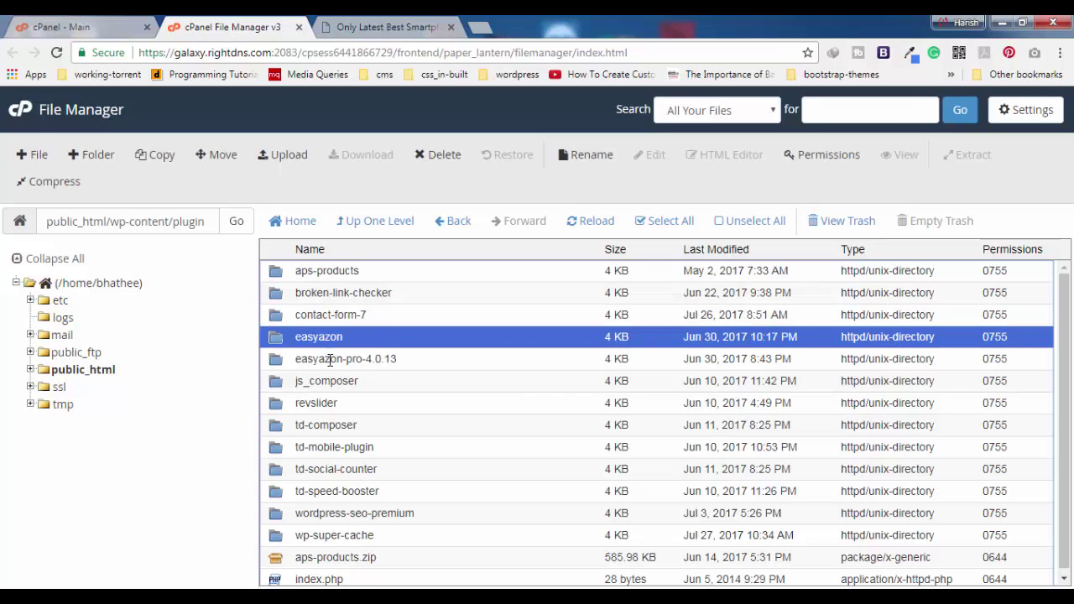
pyautogui.press('Down')
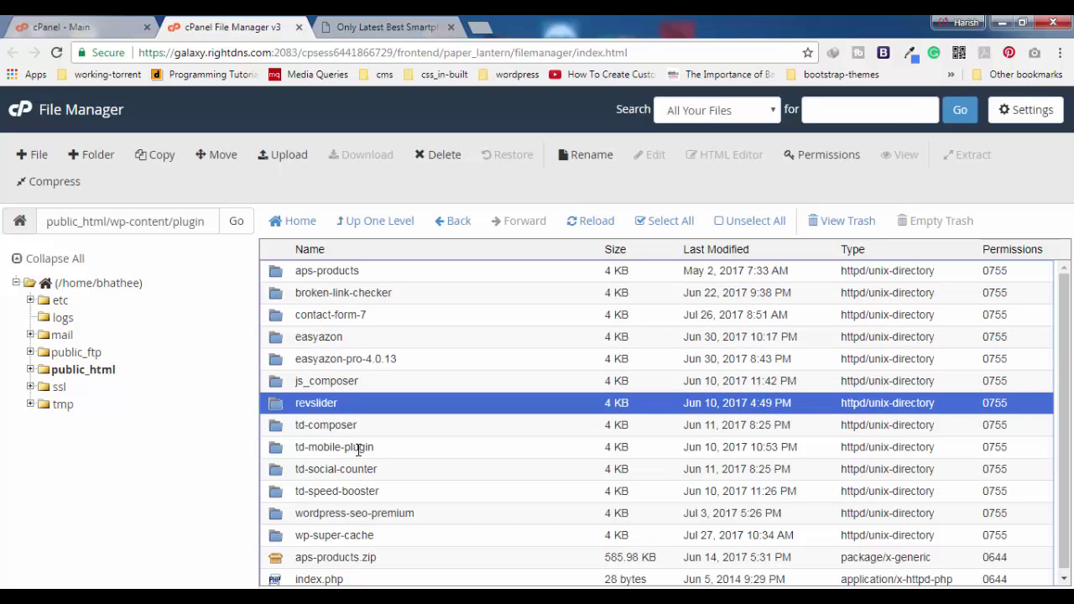